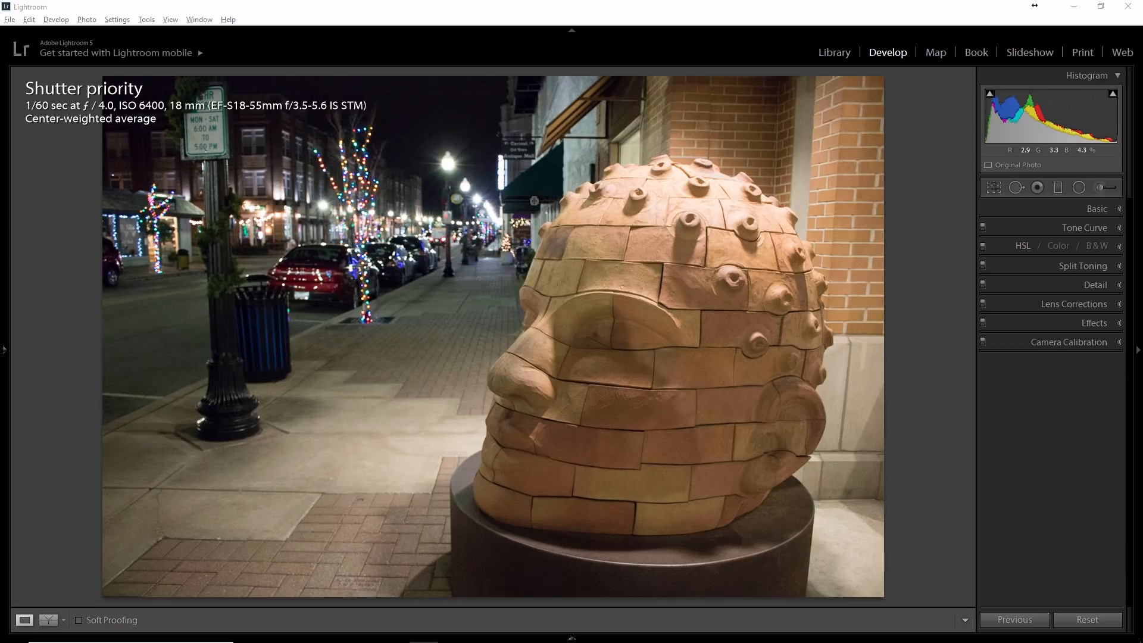
Inspect the street lamps, awning and upper sculpture at full magnification for noise, and return to the whole photo.
{"action": "left_click", "coordinate": [534, 203]}
{"action": "left_click_drag", "start_coordinate": [509, 189], "coordinate": [469, 353]}
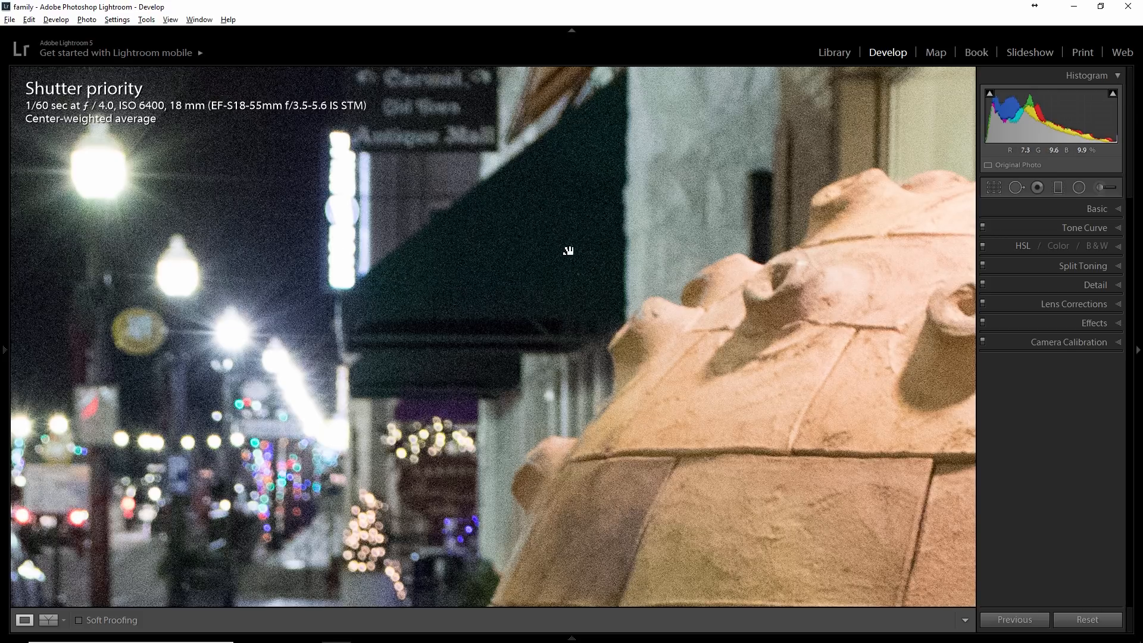
{"action": "left_click", "coordinate": [509, 273]}
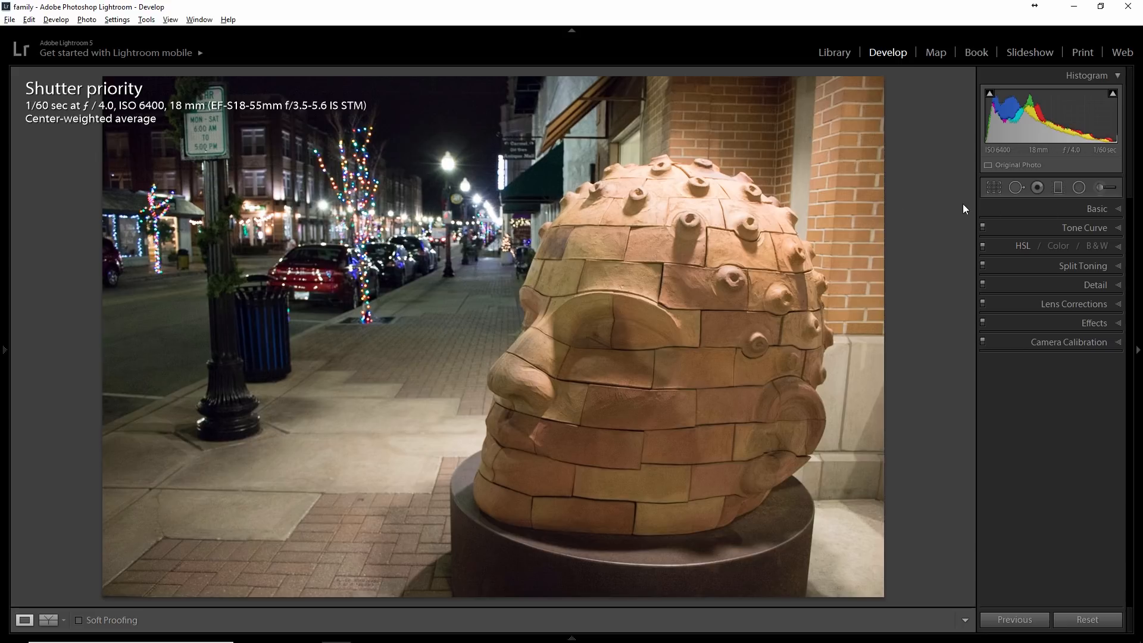
Keep the As Shot white balance and set Exposure to −0.24 and Contrast to +5 in the Basic adjustments.
{"action": "left_click", "coordinate": [1096, 208]}
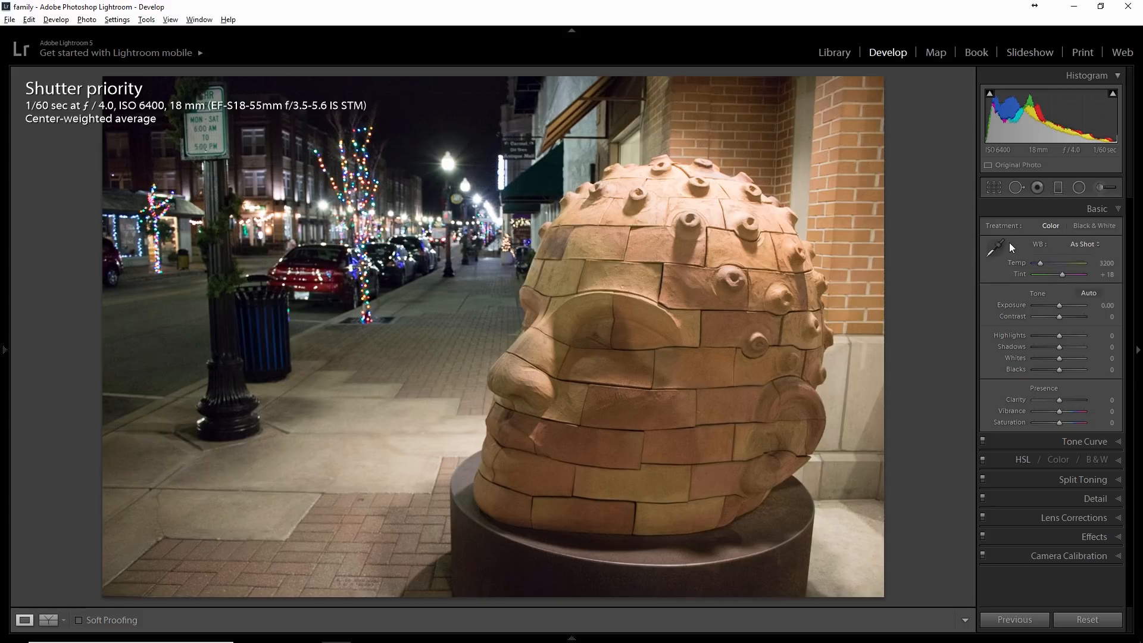
{"action": "left_click", "coordinate": [1095, 244]}
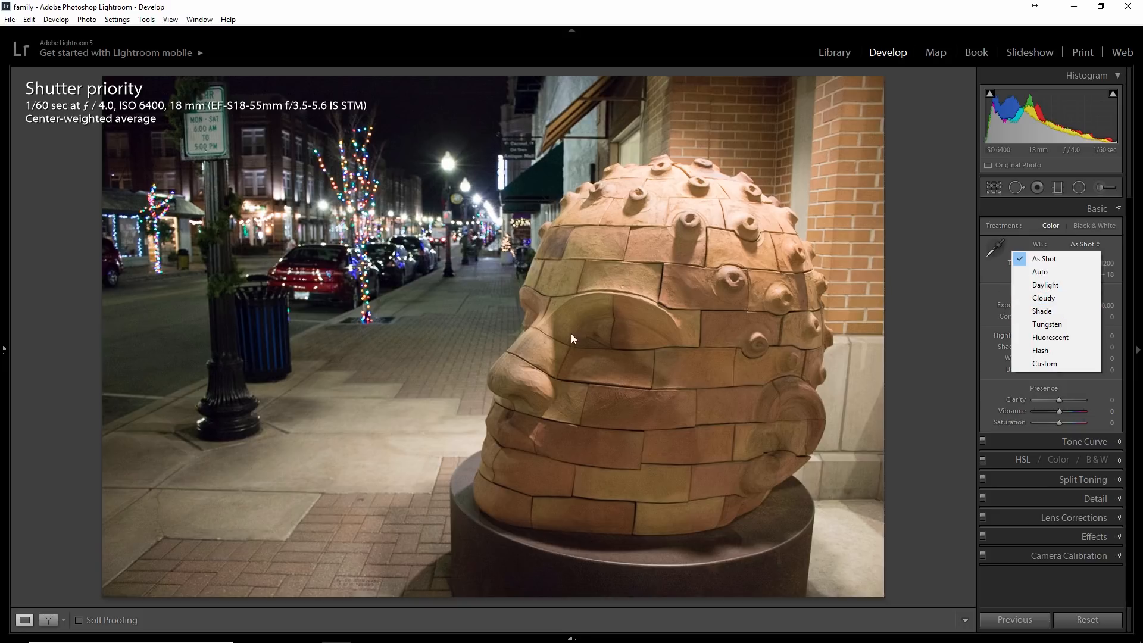
{"action": "left_click", "coordinate": [920, 282]}
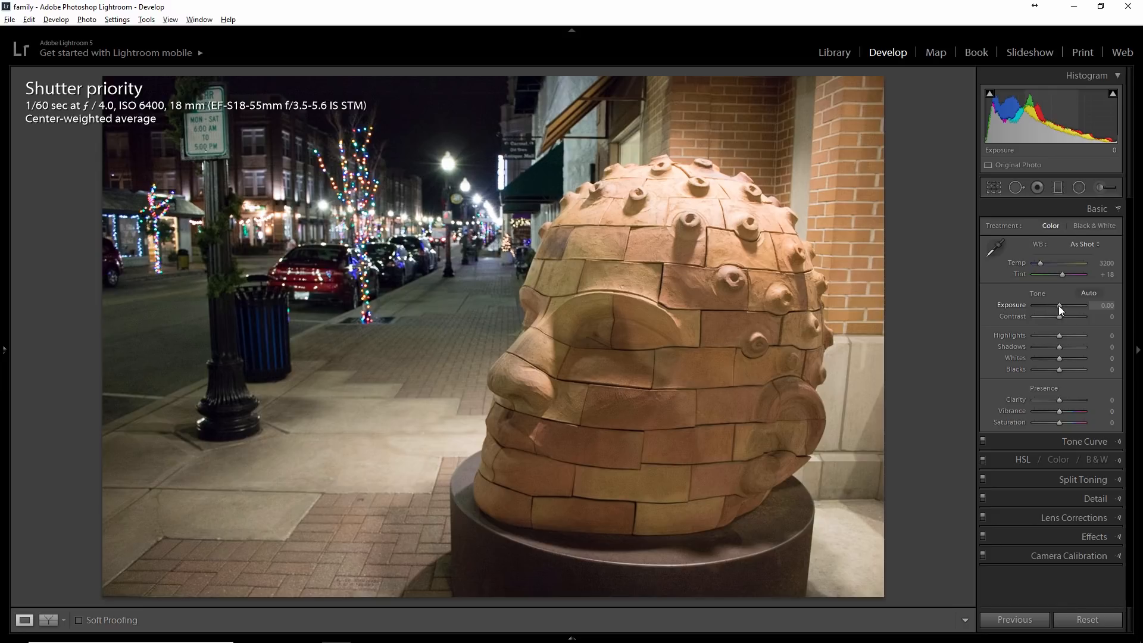
{"action": "left_click_drag", "start_coordinate": [1059, 305], "coordinate": [1057, 308]}
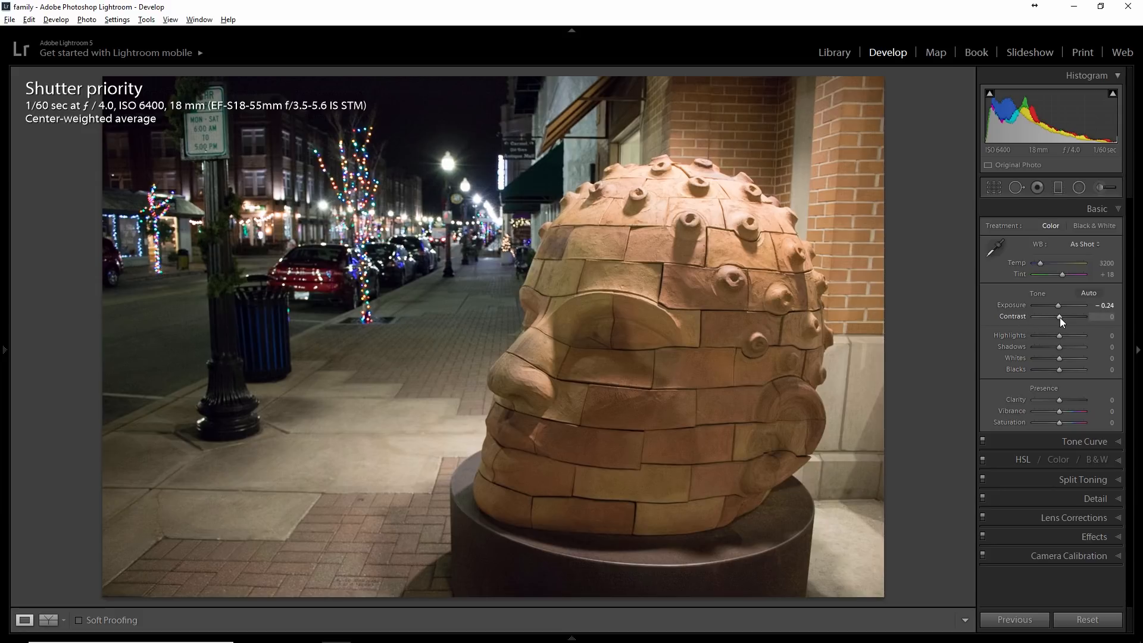
{"action": "left_click_drag", "start_coordinate": [1061, 318], "coordinate": [1062, 317]}
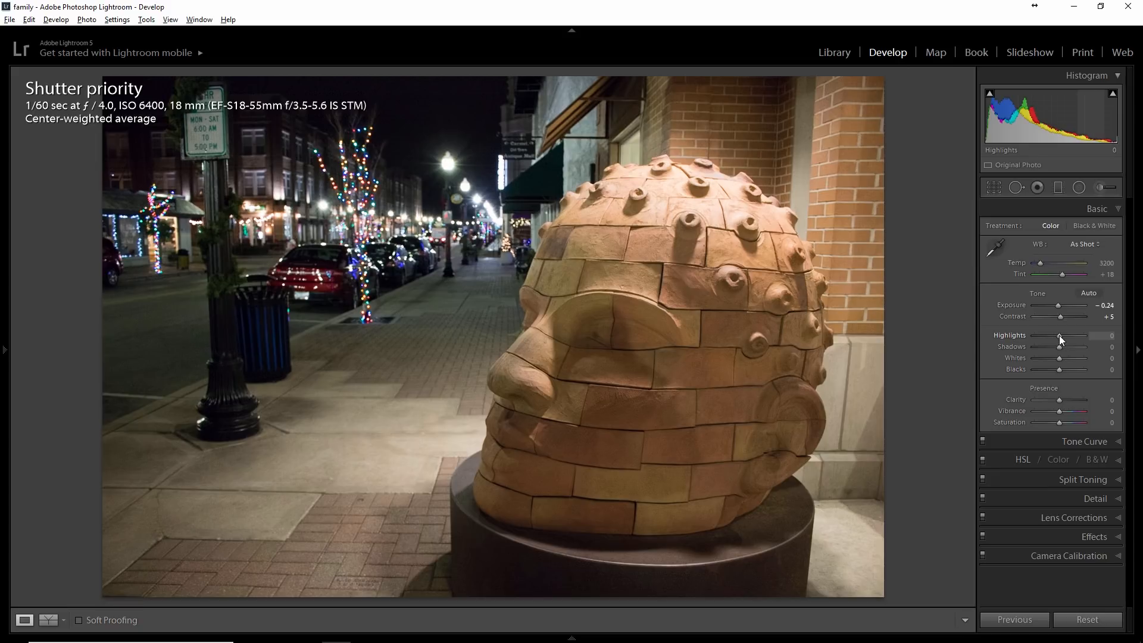
Lower Highlights to −100, resetting the adjustment once to compare before reapplying it.
{"action": "left_click_drag", "start_coordinate": [1058, 334], "coordinate": [1033, 337]}
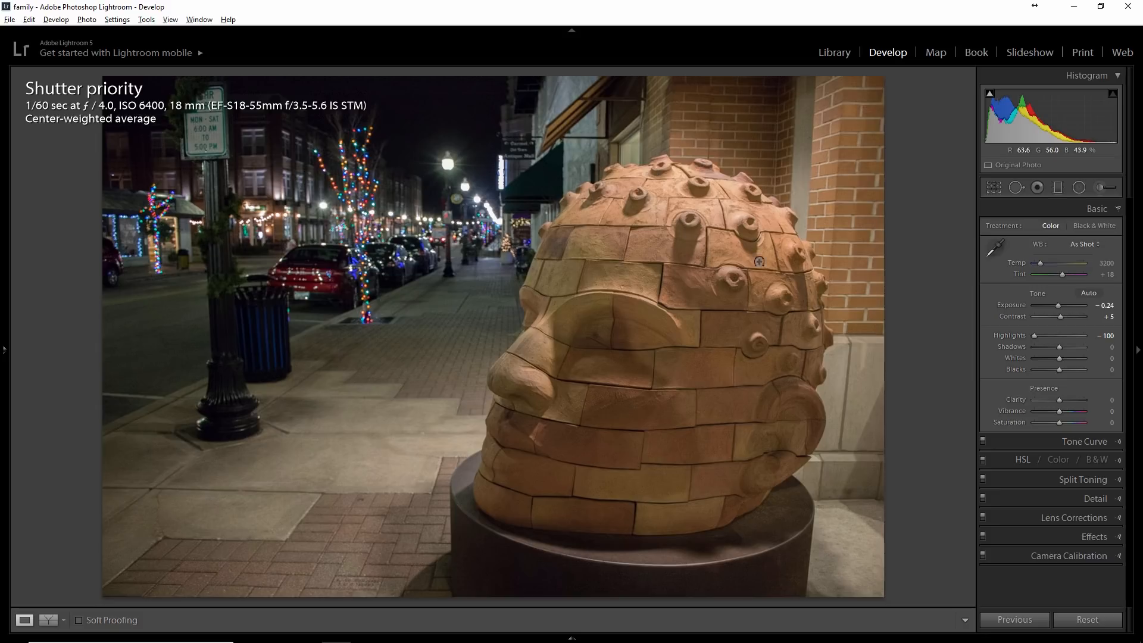
{"action": "double_click", "coordinate": [1012, 335]}
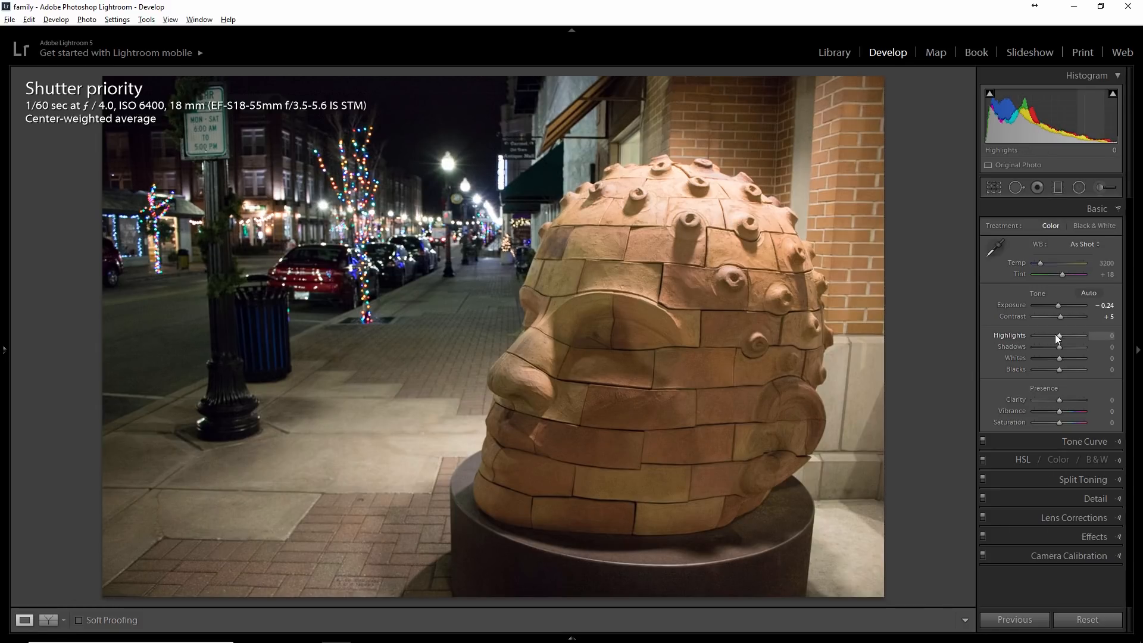
{"action": "left_click_drag", "start_coordinate": [1059, 334], "coordinate": [987, 334]}
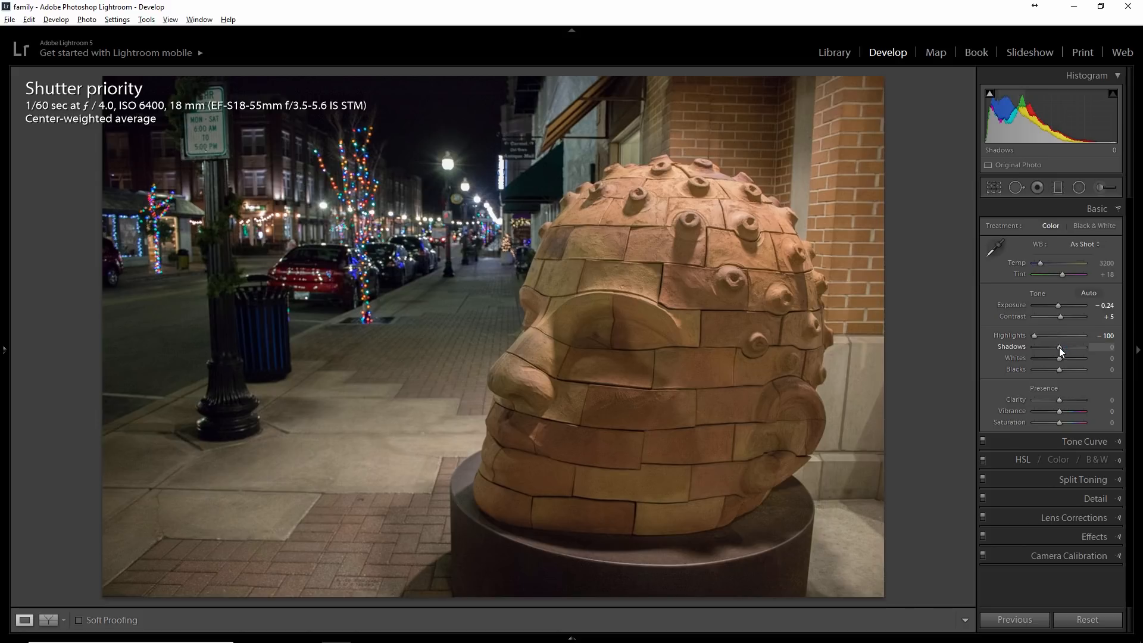
Set Shadows to +71, Whites to +12 and Blacks to −14, checking the night sky's noise with Shadows at +100.
{"action": "left_click_drag", "start_coordinate": [1062, 347], "coordinate": [1105, 351]}
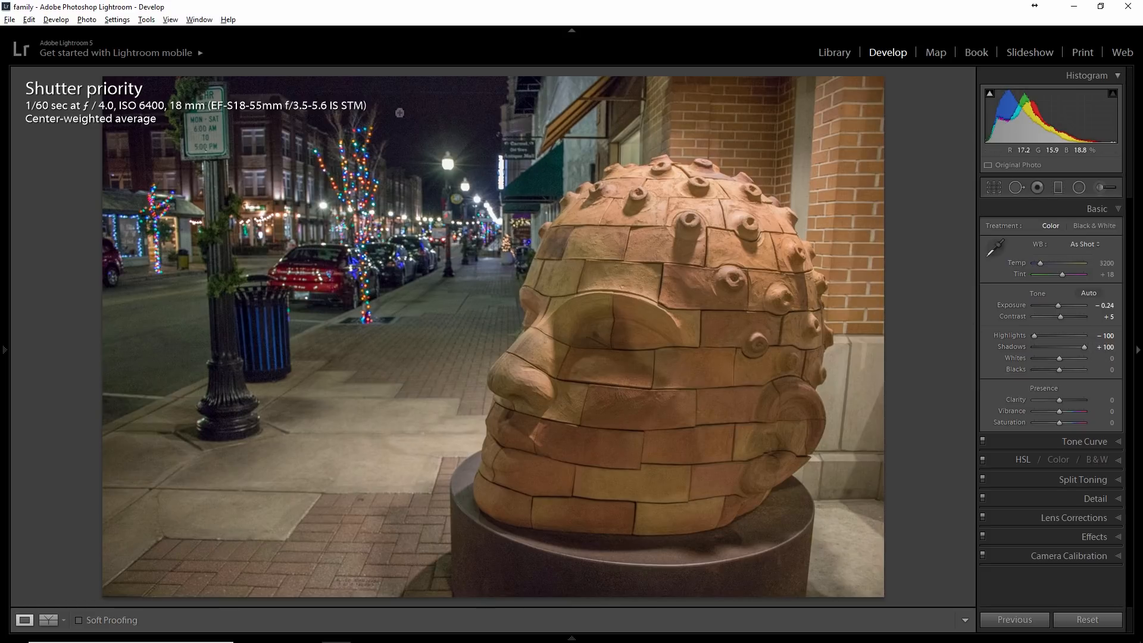
{"action": "left_click", "coordinate": [475, 124]}
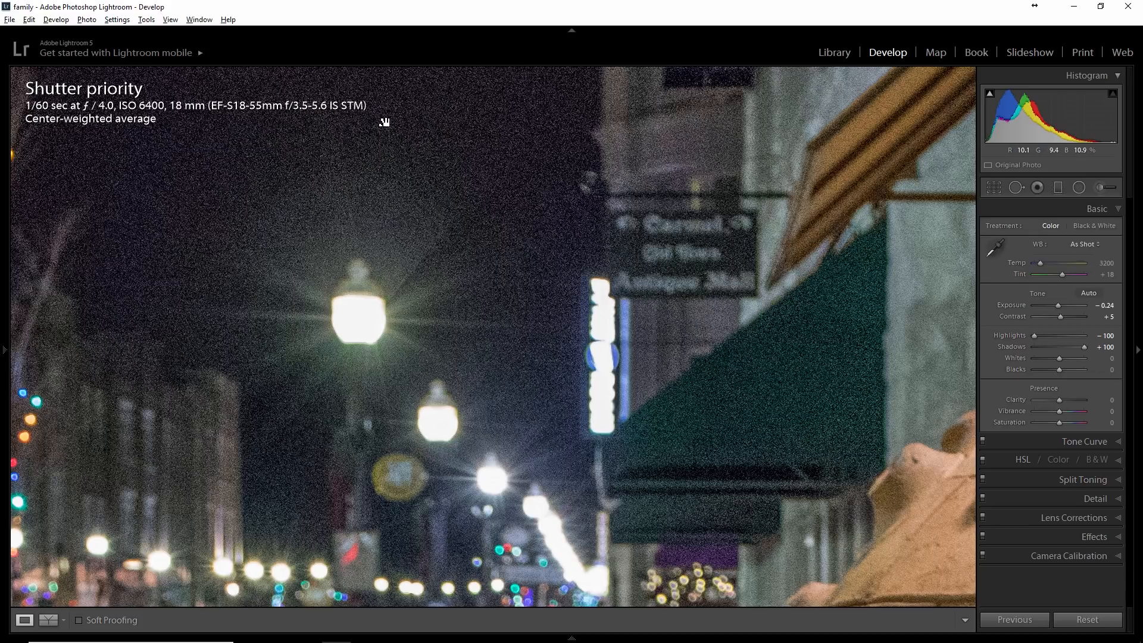
{"action": "left_click", "coordinate": [555, 269]}
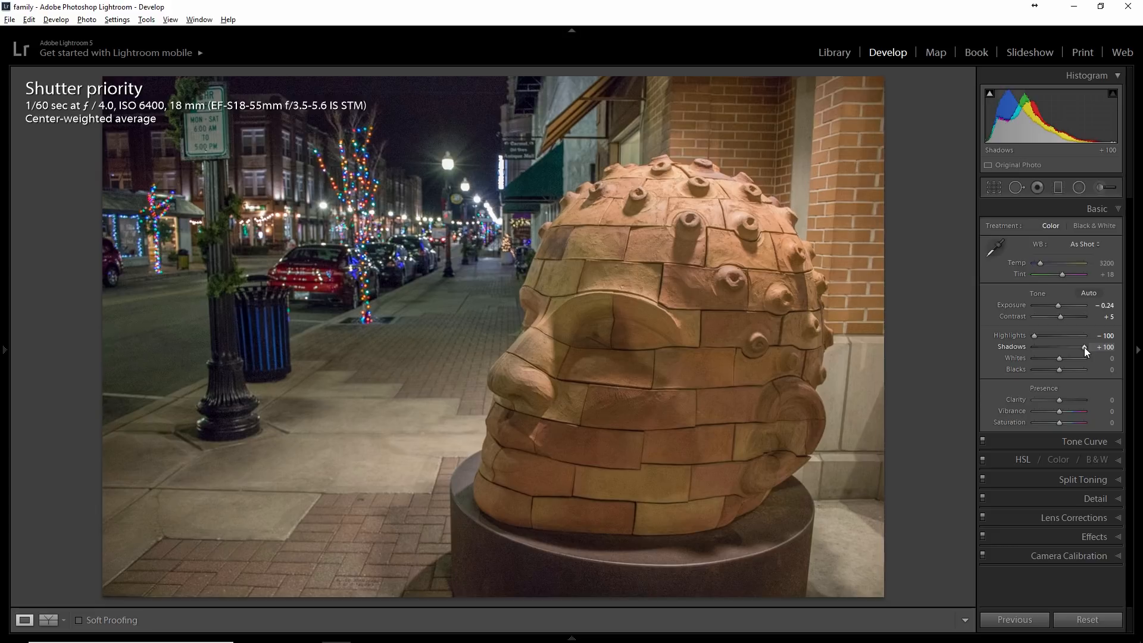
{"action": "left_click_drag", "start_coordinate": [1084, 348], "coordinate": [1077, 347]}
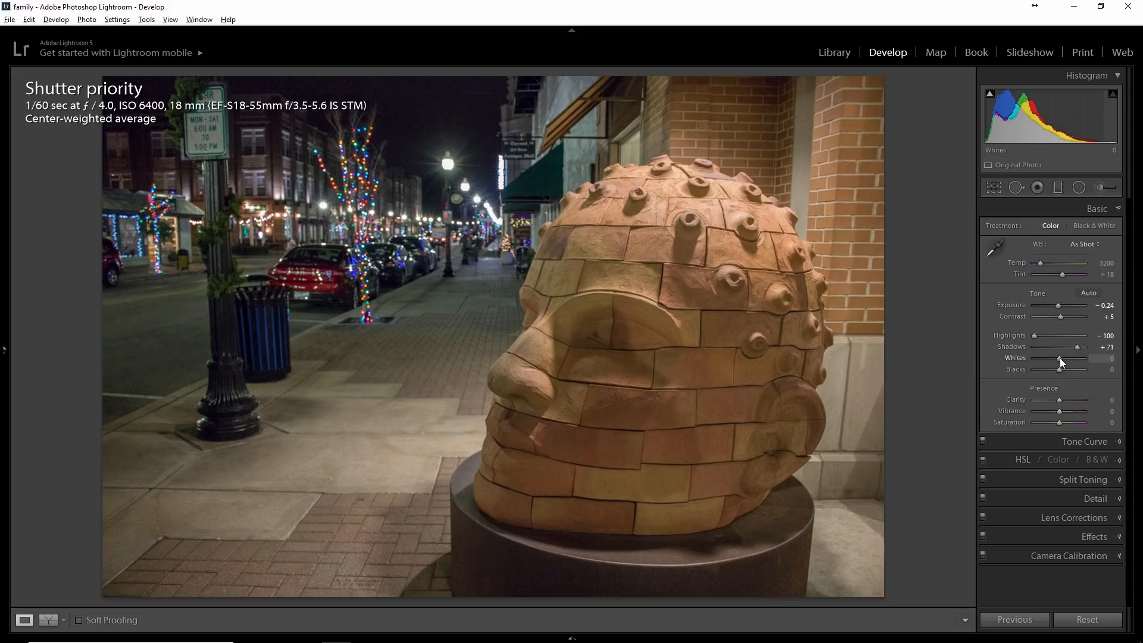
{"action": "left_click_drag", "start_coordinate": [1061, 359], "coordinate": [1064, 360]}
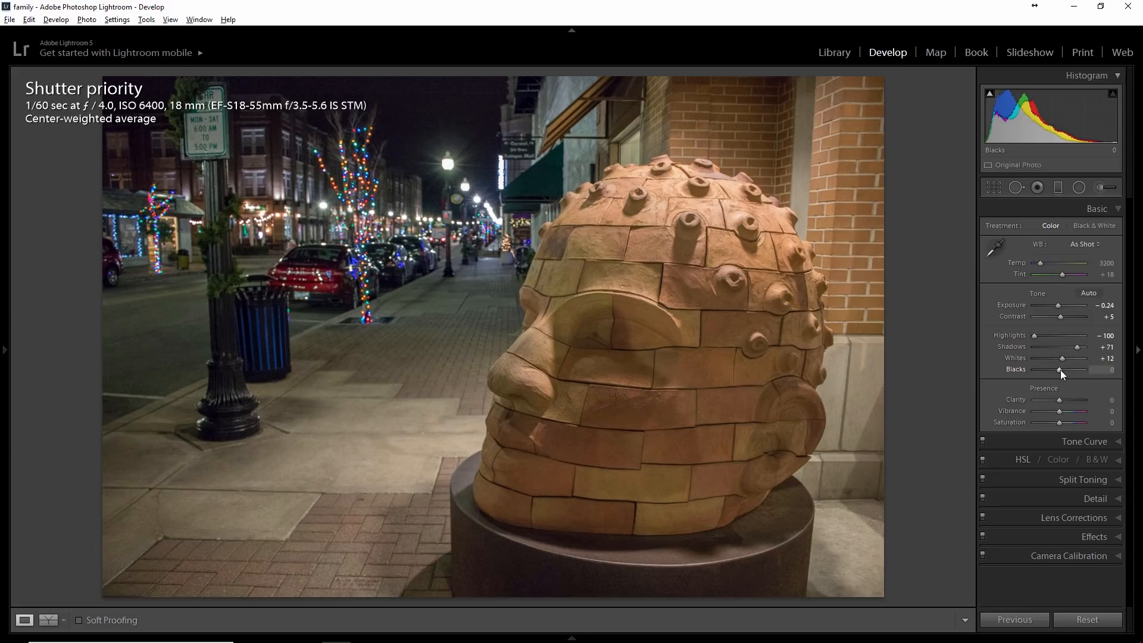
{"action": "left_click_drag", "start_coordinate": [1058, 369], "coordinate": [1055, 370]}
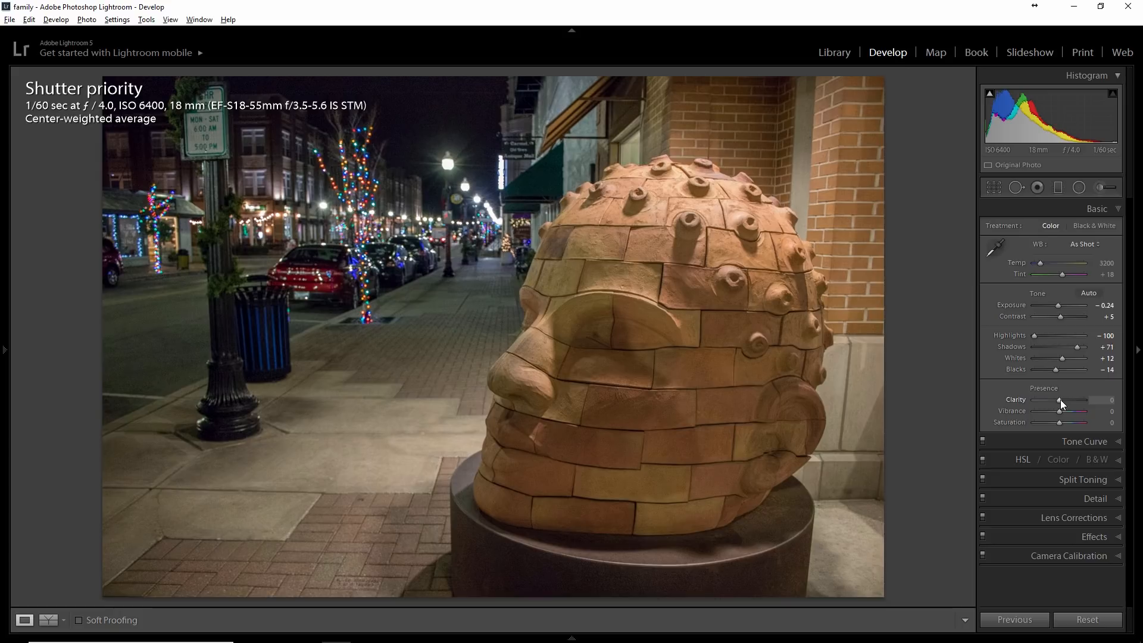
Set Clarity to +52 and Vibrance to +24, and close the Basic adjustments.
{"action": "left_click_drag", "start_coordinate": [1059, 401], "coordinate": [1070, 400]}
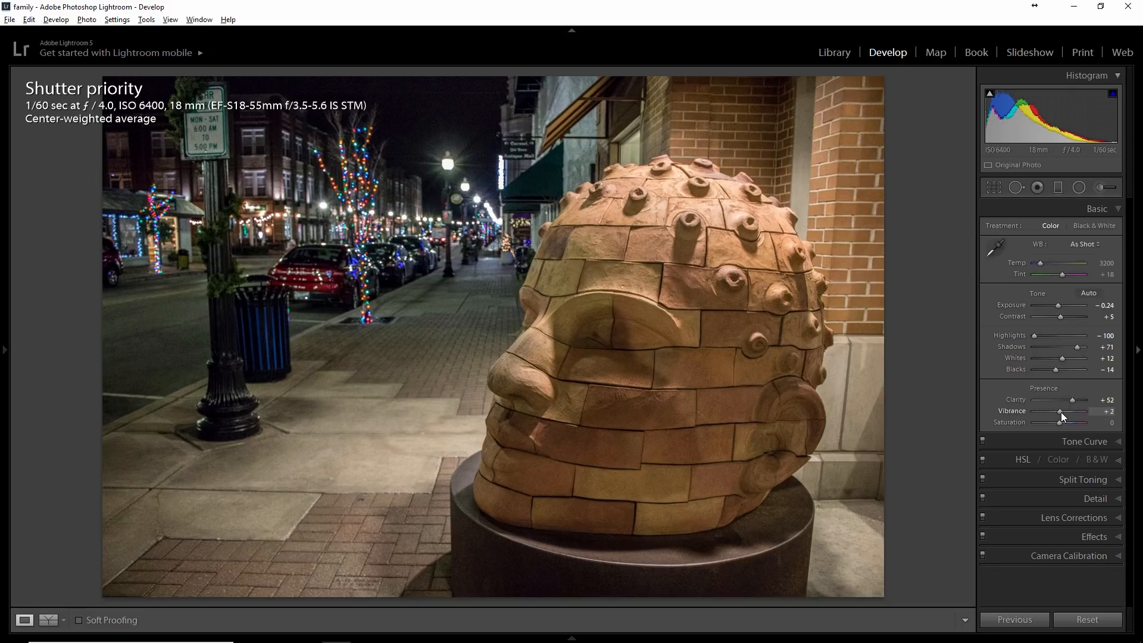
{"action": "left_click_drag", "start_coordinate": [1063, 412], "coordinate": [1063, 412]}
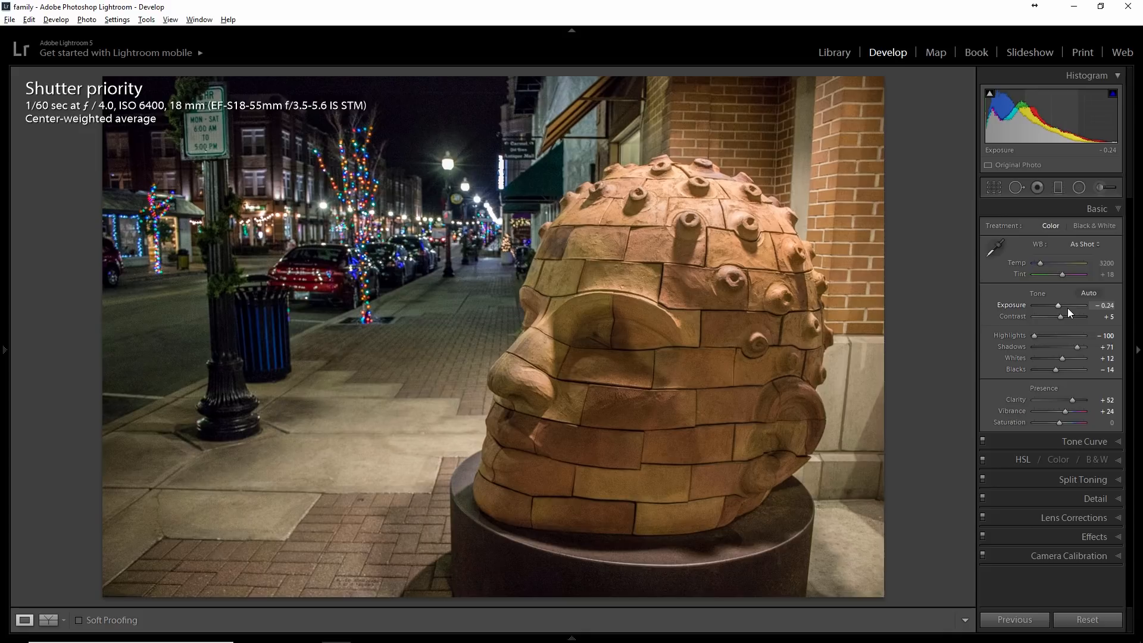
{"action": "left_click", "coordinate": [1117, 208]}
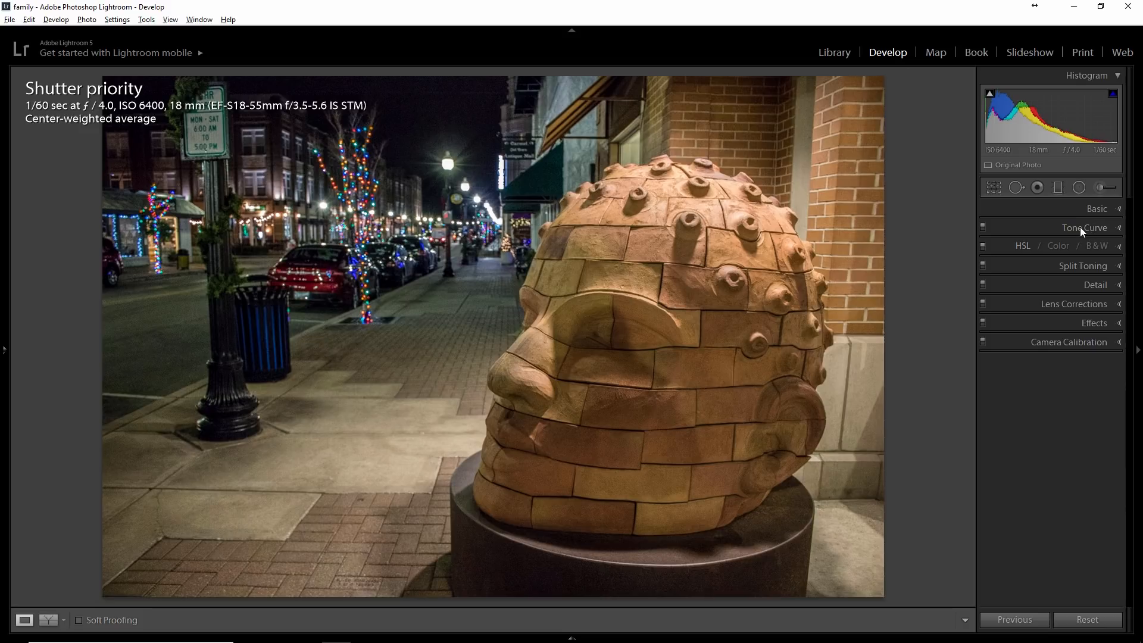
Add contrast with the Tone Curve by setting Lights to +9 and Darks to −9.
{"action": "left_click", "coordinate": [1116, 228]}
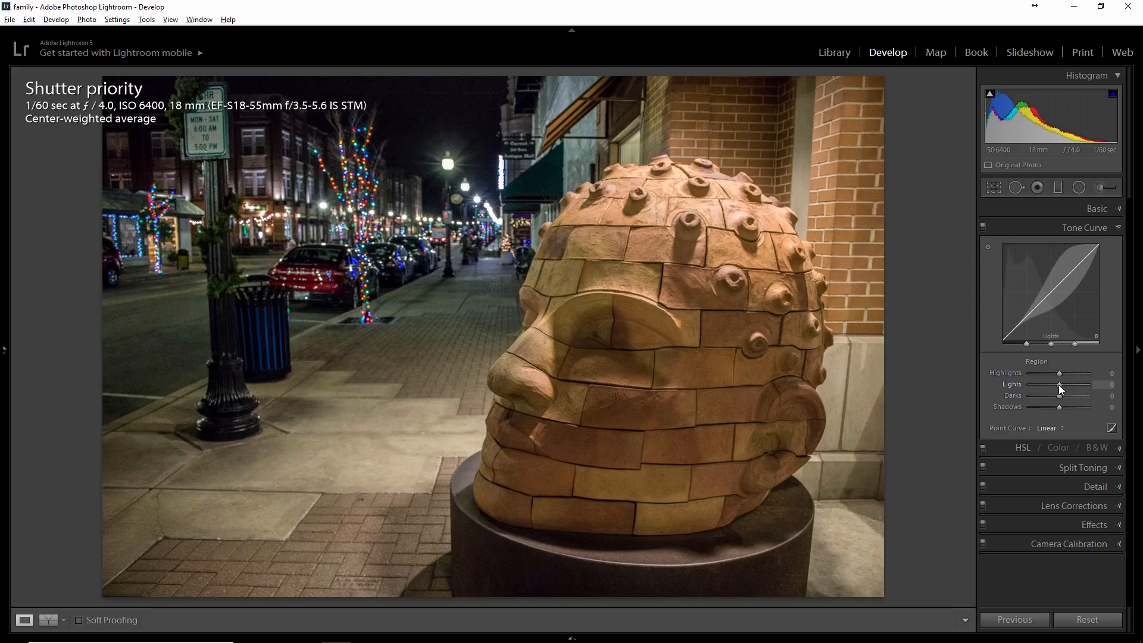
{"action": "left_click_drag", "start_coordinate": [1059, 384], "coordinate": [1061, 384]}
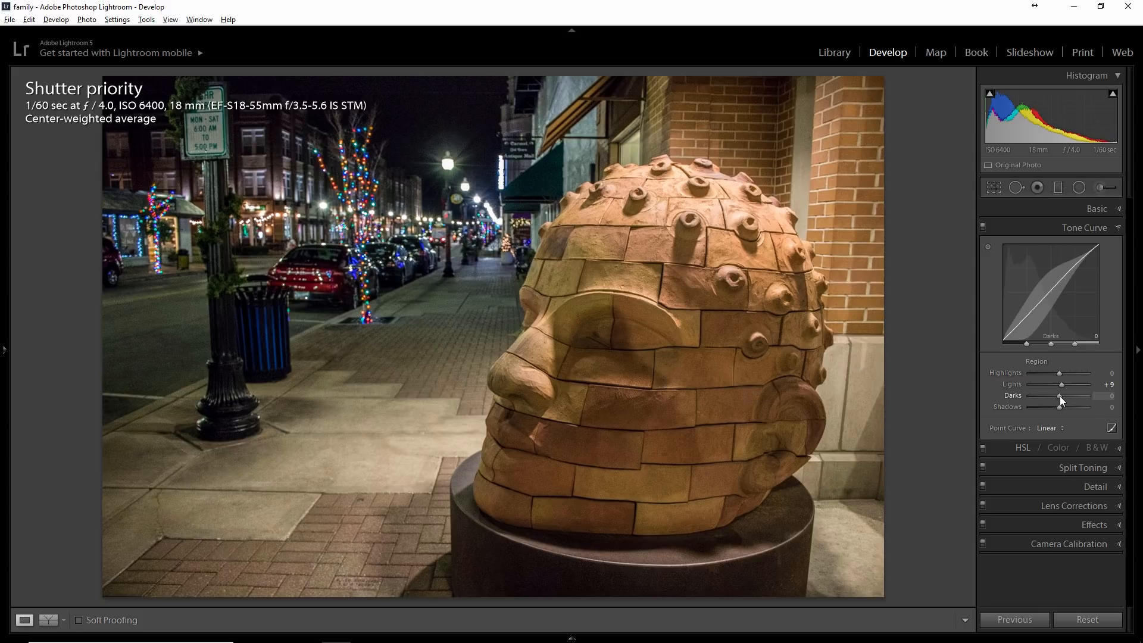
{"action": "left_click_drag", "start_coordinate": [1060, 396], "coordinate": [1056, 396]}
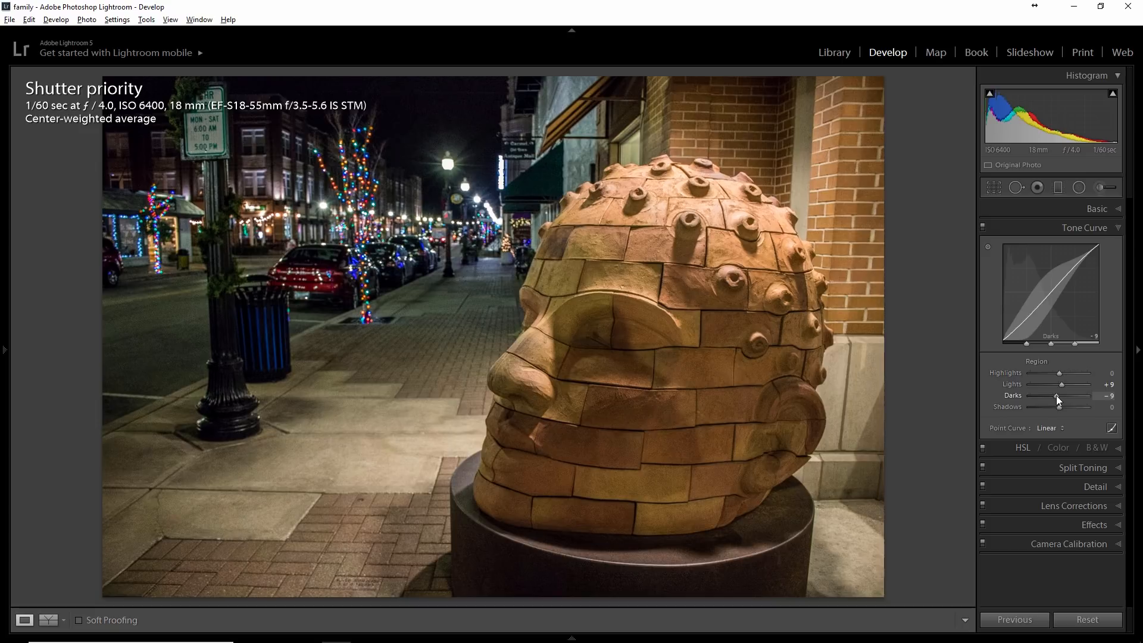
{"action": "left_click_drag", "start_coordinate": [1056, 396], "coordinate": [1056, 395]}
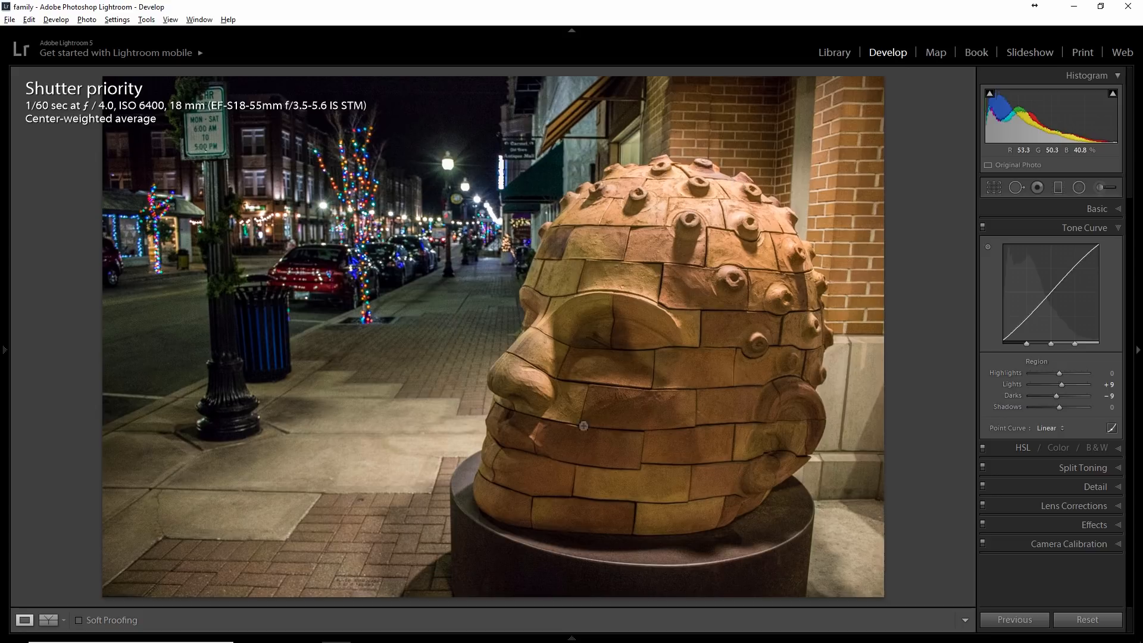
{"action": "left_click", "coordinate": [1118, 228]}
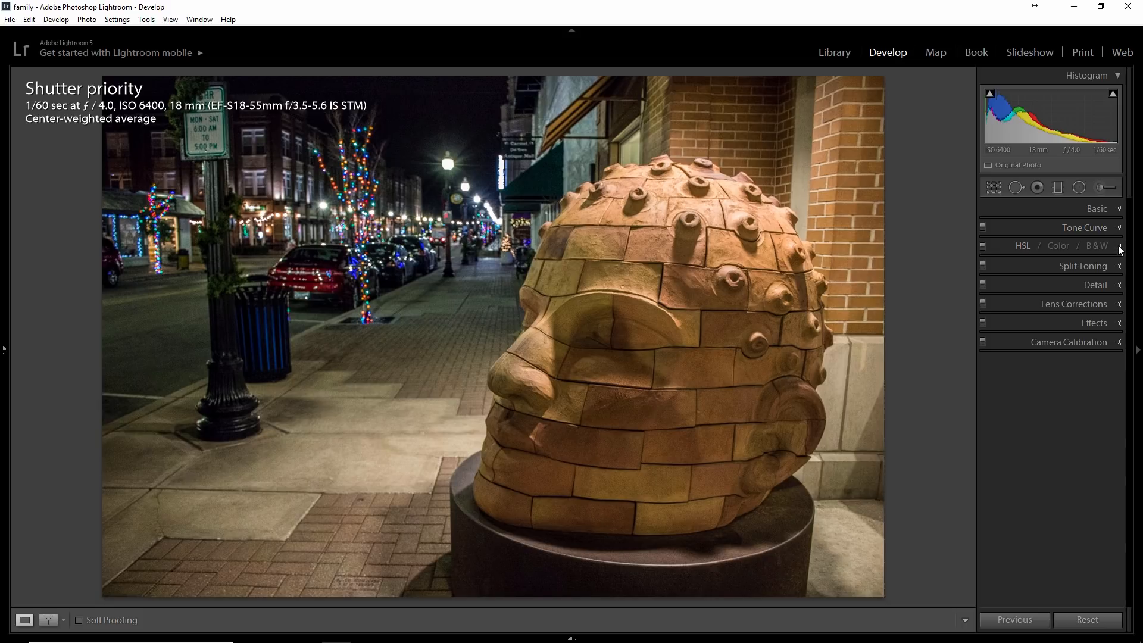
{"action": "left_click", "coordinate": [1119, 246]}
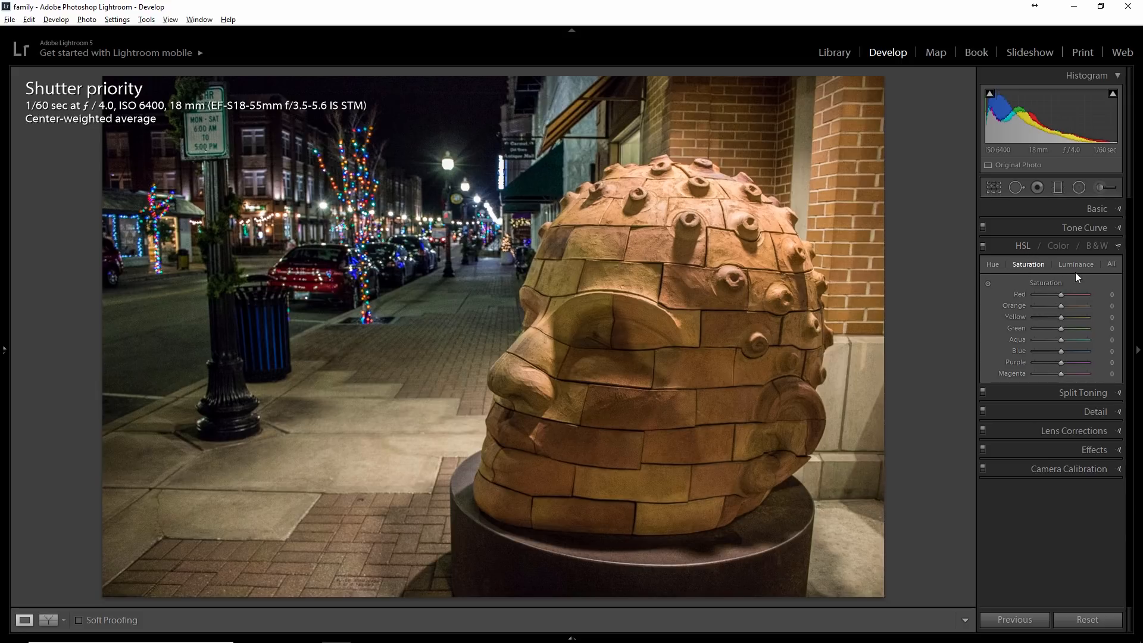
{"action": "left_click", "coordinate": [1119, 246]}
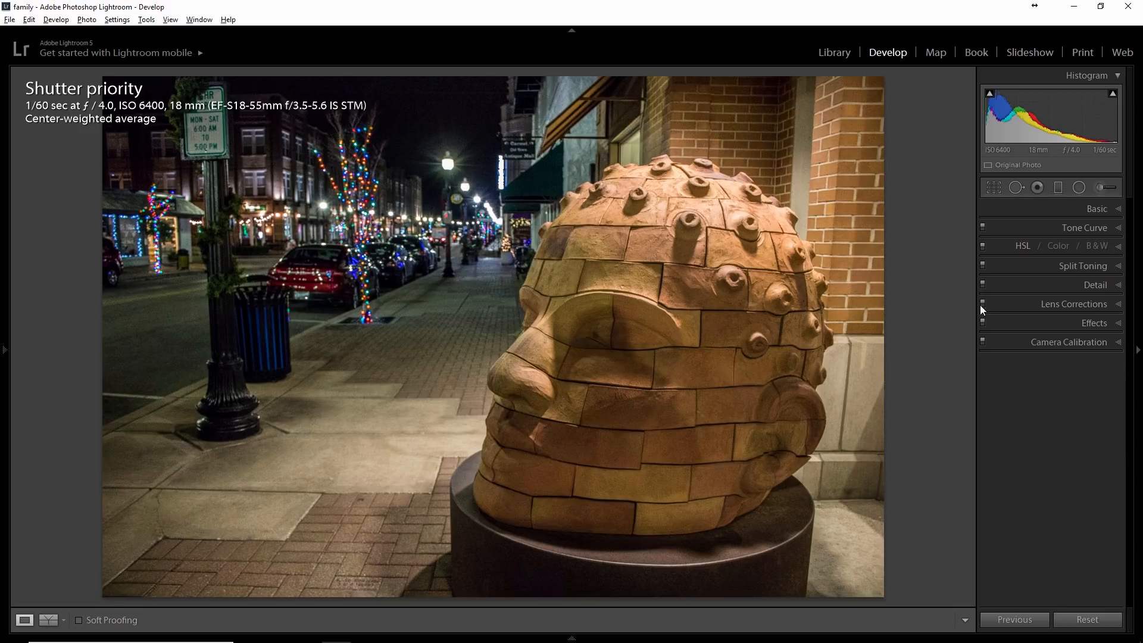
{"action": "left_click", "coordinate": [1118, 267]}
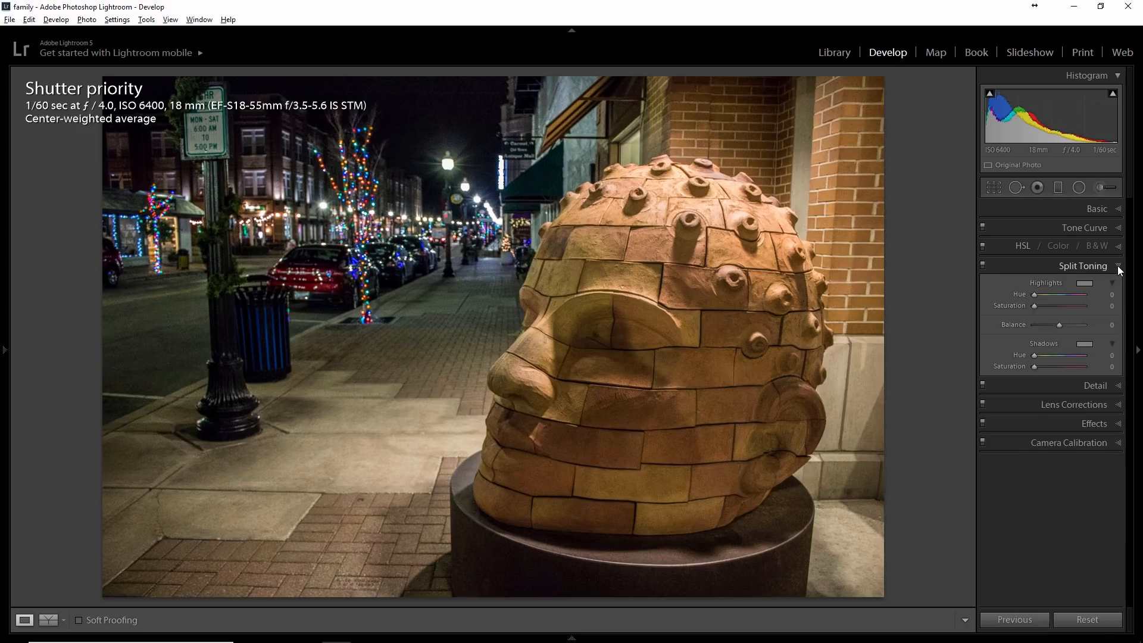
{"action": "left_click", "coordinate": [1119, 269]}
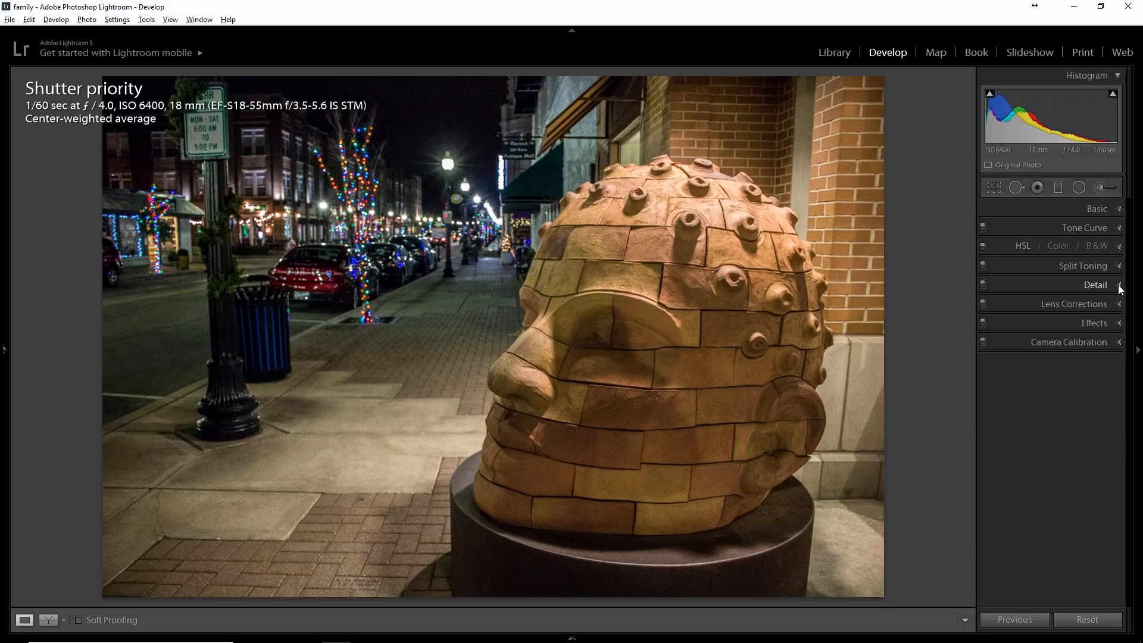
Sharpen the photo with an Amount of 87 and, using the mask preview, limit it to edges with Masking at 75.
{"action": "left_click", "coordinate": [1120, 286]}
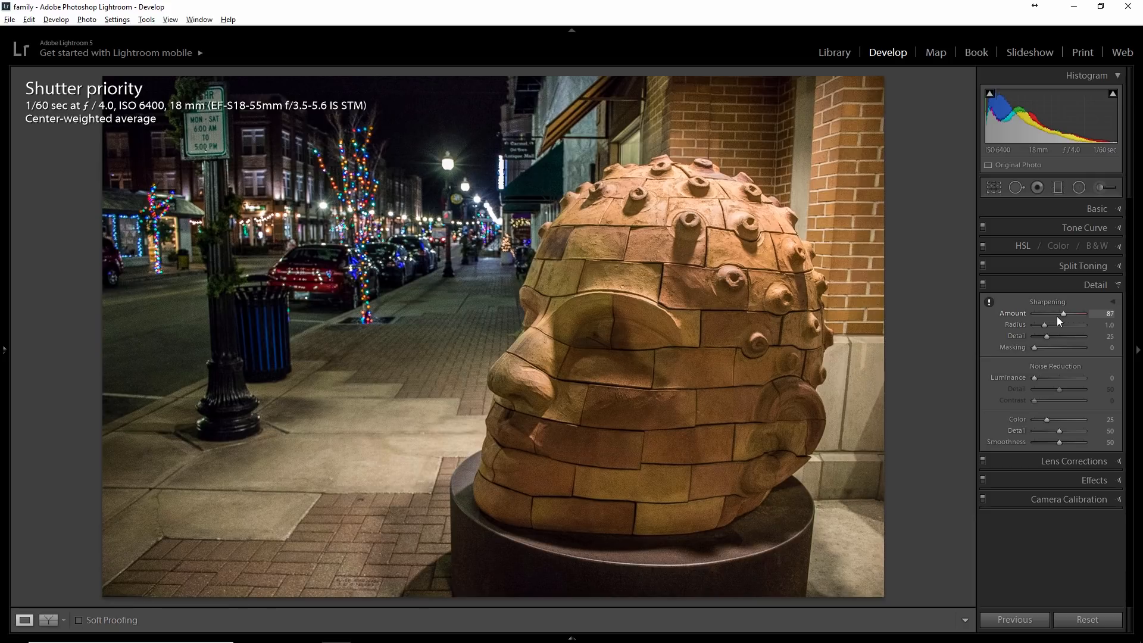
{"action": "key", "text": "alt"}
{"action": "left_click", "coordinate": [1034, 348], "text": "alt"}
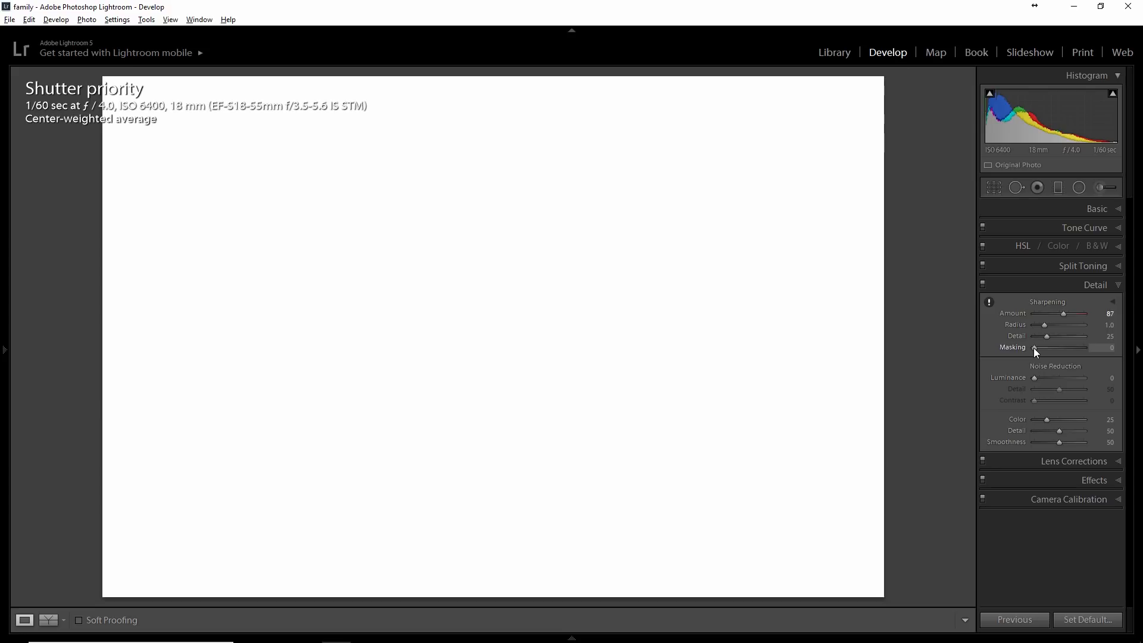
{"action": "left_click_drag", "start_coordinate": [1034, 348], "coordinate": [1069, 348]}
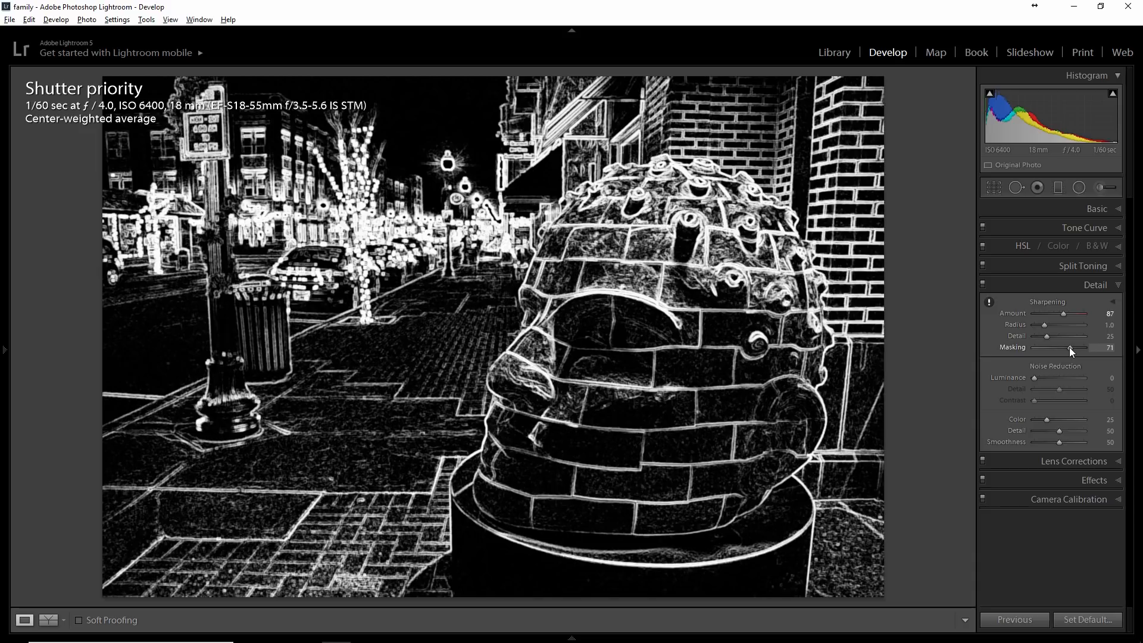
{"action": "left_click_drag", "start_coordinate": [1069, 348], "coordinate": [1070, 347]}
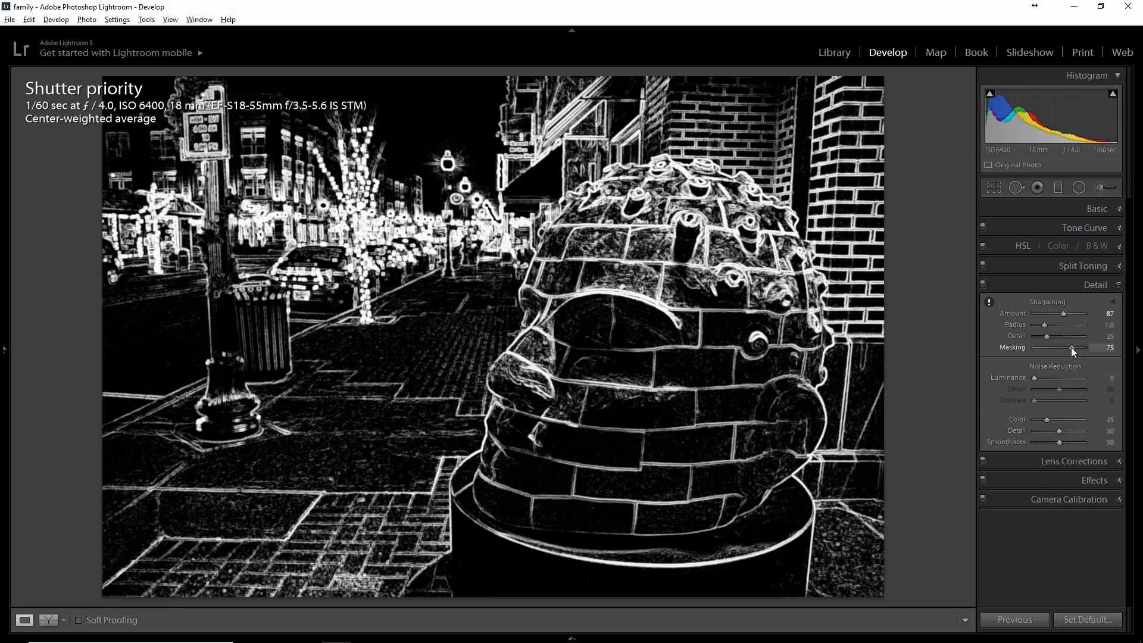
{"action": "left_click_drag", "start_coordinate": [1070, 348], "coordinate": [1070, 348]}
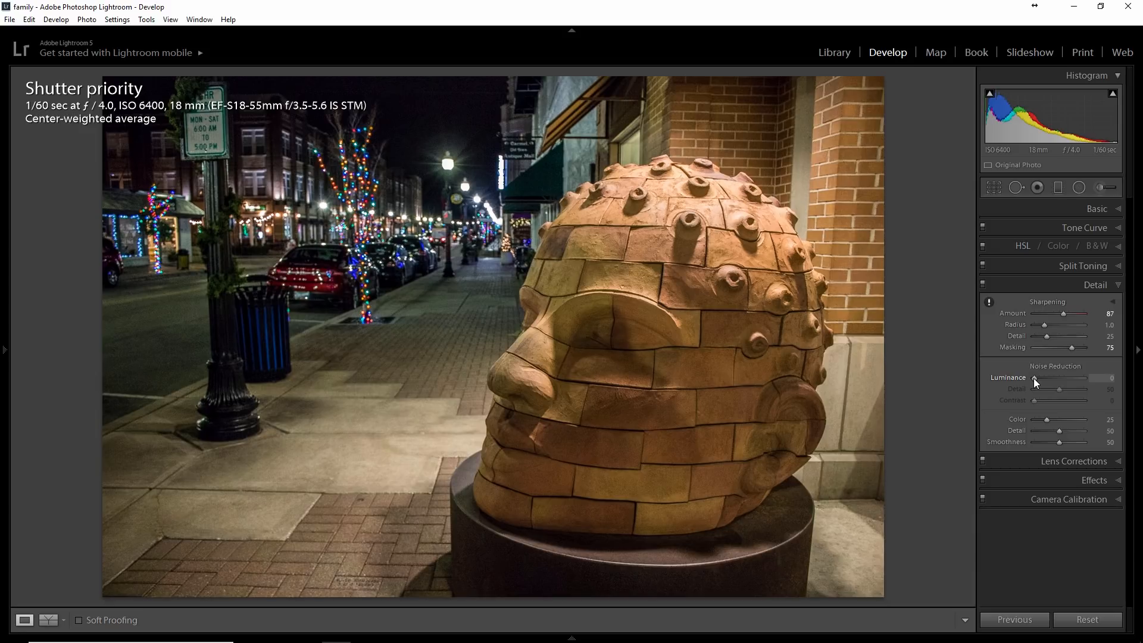
Raise the Luminance noise reduction to smooth the grain in the photo, and close the Detail adjustments.
{"action": "left_click_drag", "start_coordinate": [1036, 381], "coordinate": [1041, 382]}
{"action": "left_click_drag", "start_coordinate": [1059, 376], "coordinate": [1060, 377]}
{"action": "left_click_drag", "start_coordinate": [1060, 384], "coordinate": [1059, 384]}
{"action": "left_click", "coordinate": [1119, 287]}
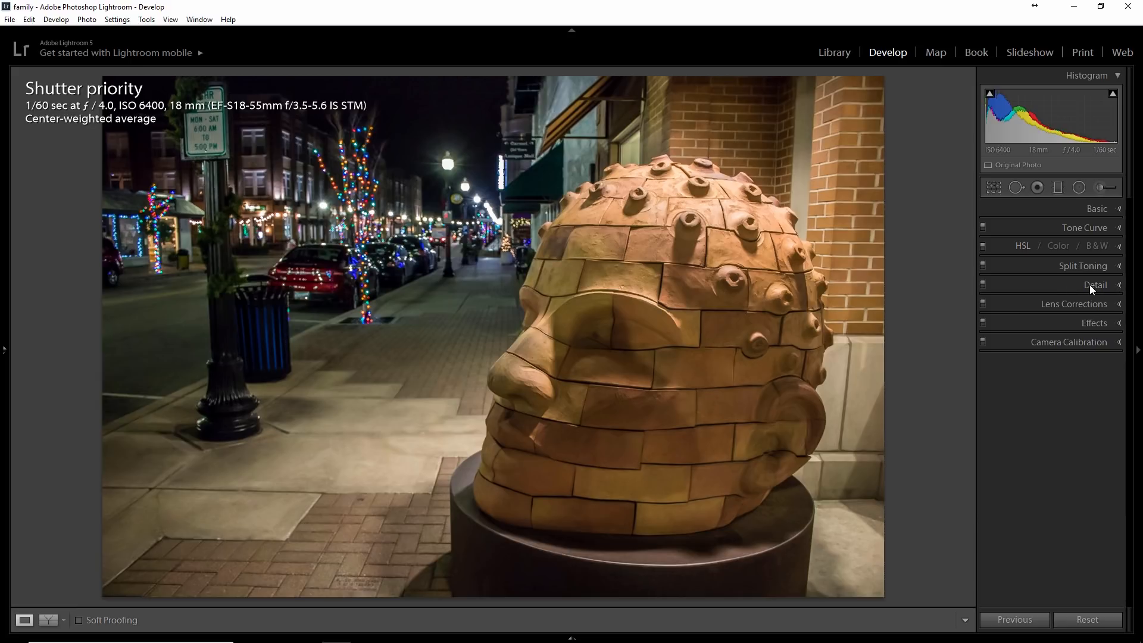
Darken the photo's edges with a Highlight Priority post-crop vignette at an Amount of −17, and close the Effects adjustments.
{"action": "left_click", "coordinate": [1119, 325]}
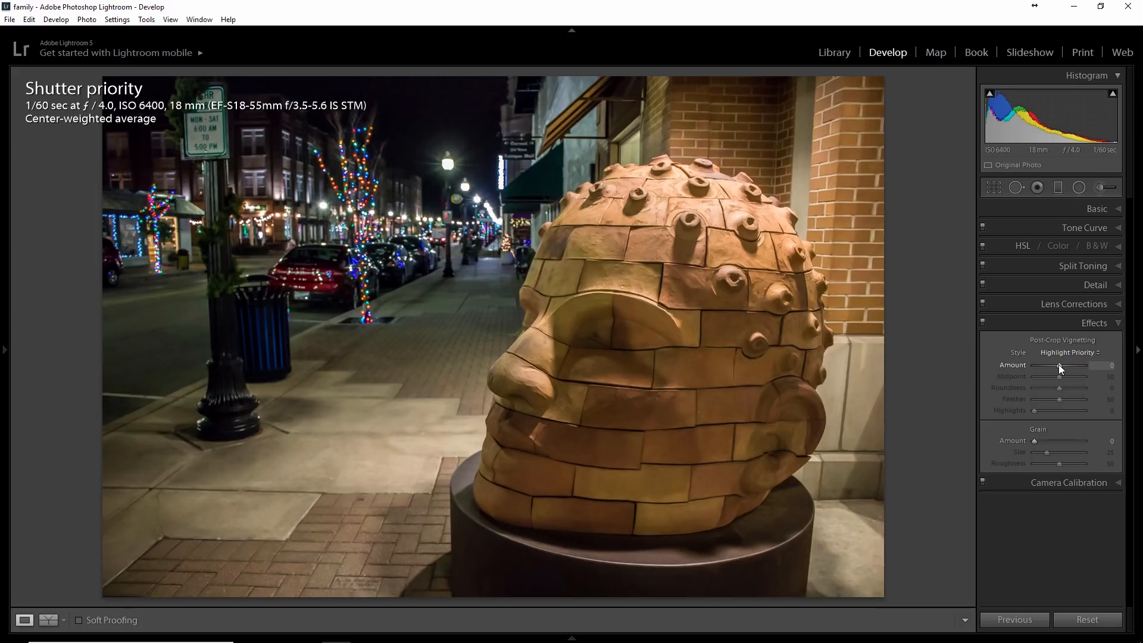
{"action": "left_click_drag", "start_coordinate": [1059, 365], "coordinate": [1055, 366]}
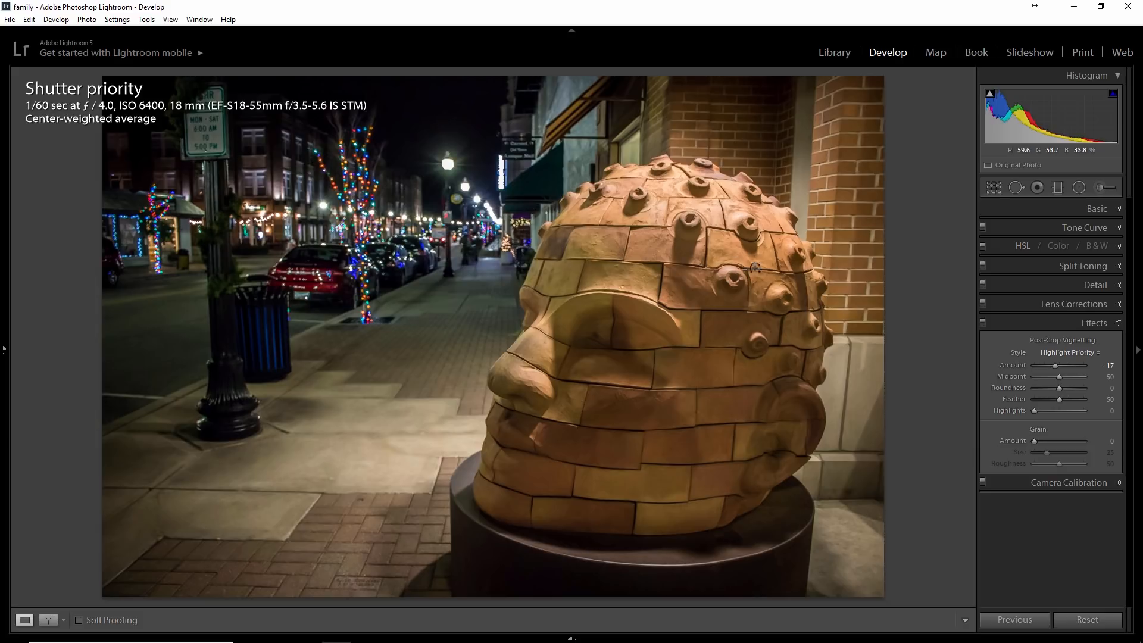
{"action": "left_click", "coordinate": [1117, 324]}
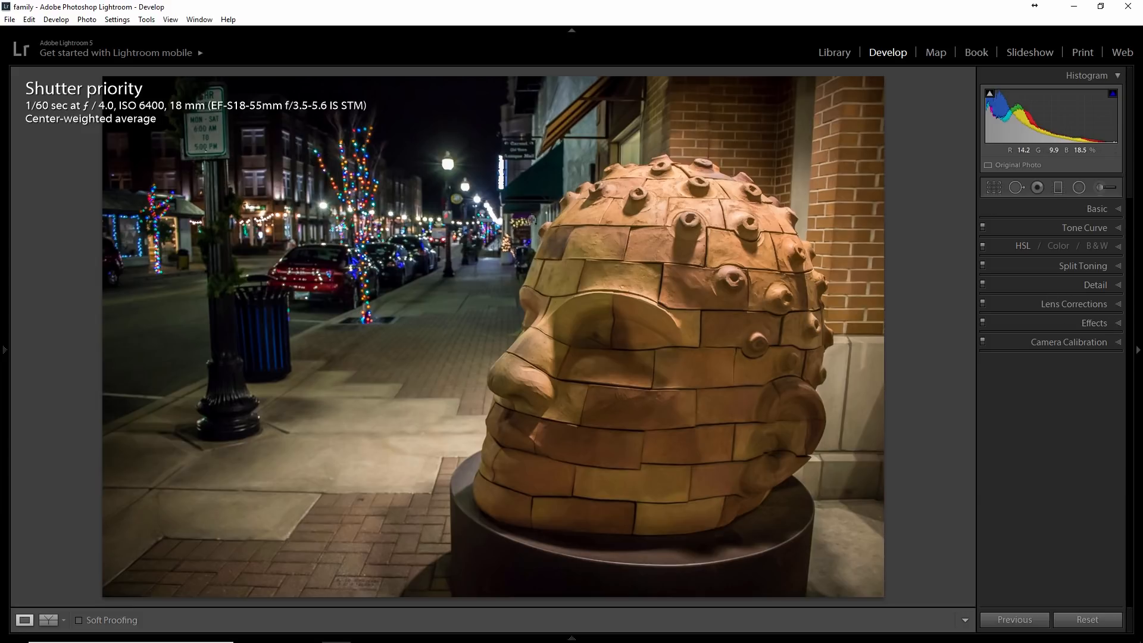
Examine the awning, street lights and sculpture up close for remaining noise, and compare the whole photo before and after side by side.
{"action": "left_click", "coordinate": [532, 221]}
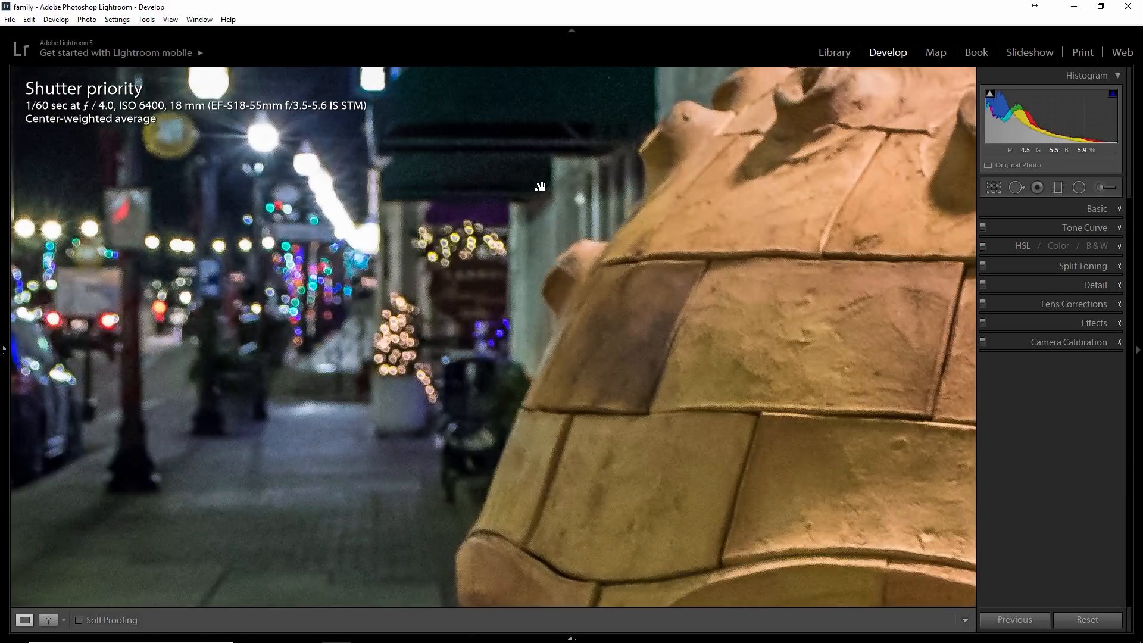
{"action": "left_click_drag", "start_coordinate": [540, 187], "coordinate": [512, 306]}
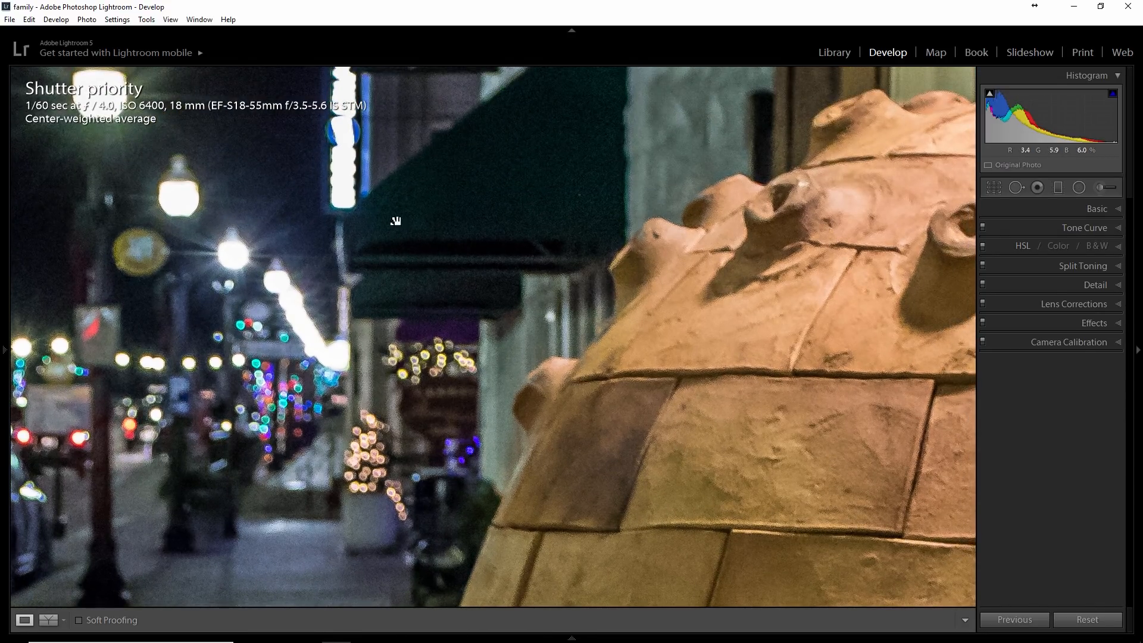
{"action": "left_click_drag", "start_coordinate": [480, 368], "coordinate": [515, 223]}
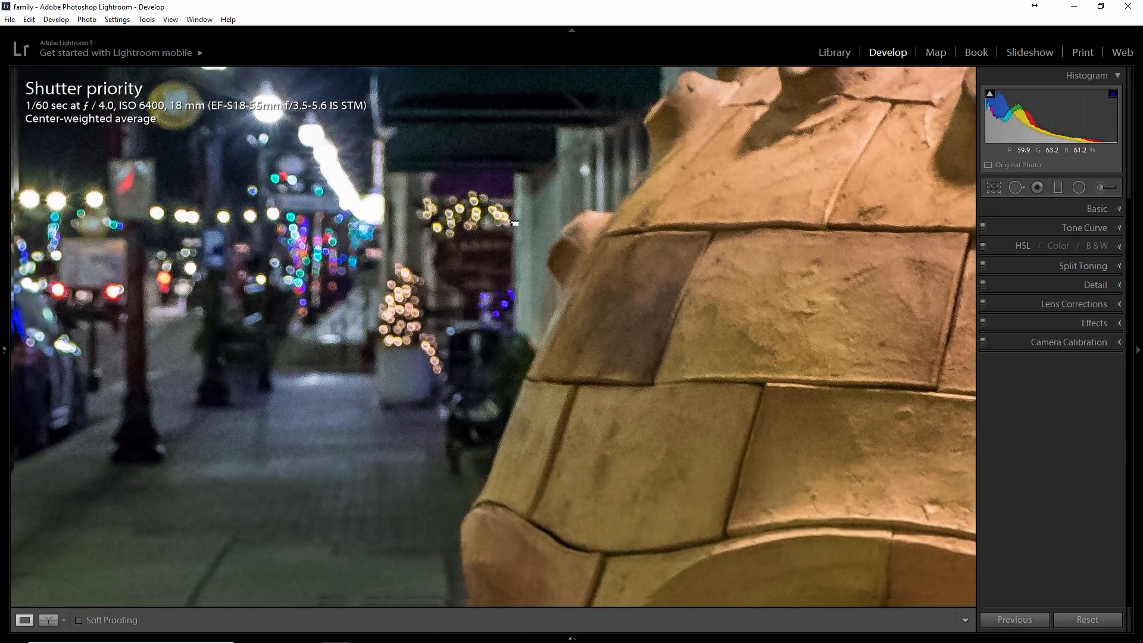
{"action": "left_click", "coordinate": [573, 321]}
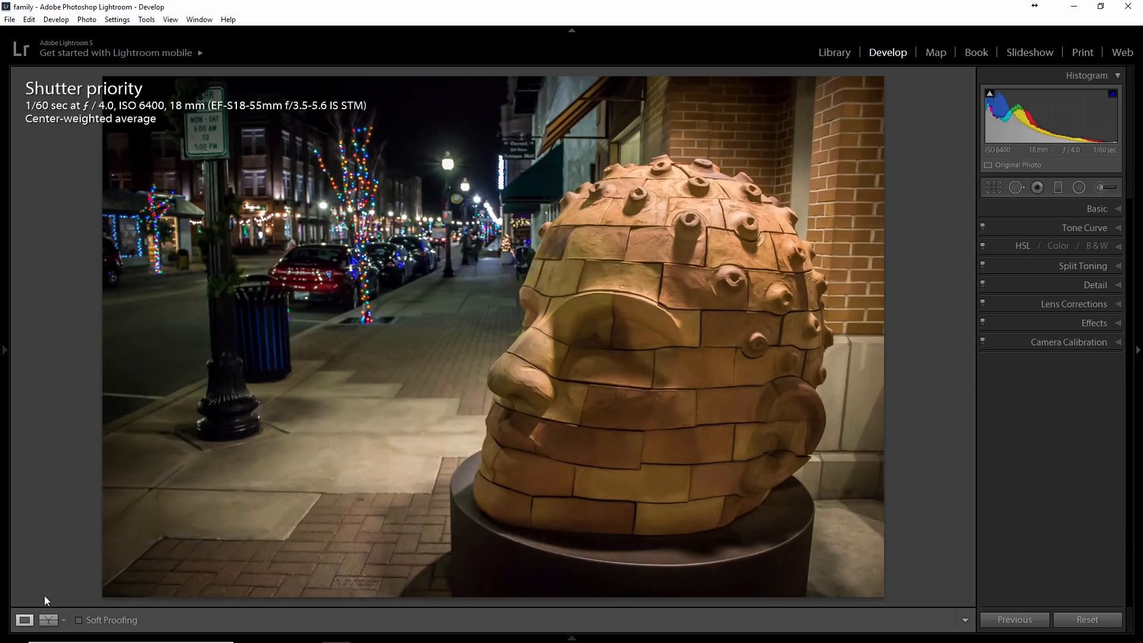
{"action": "left_click", "coordinate": [49, 620]}
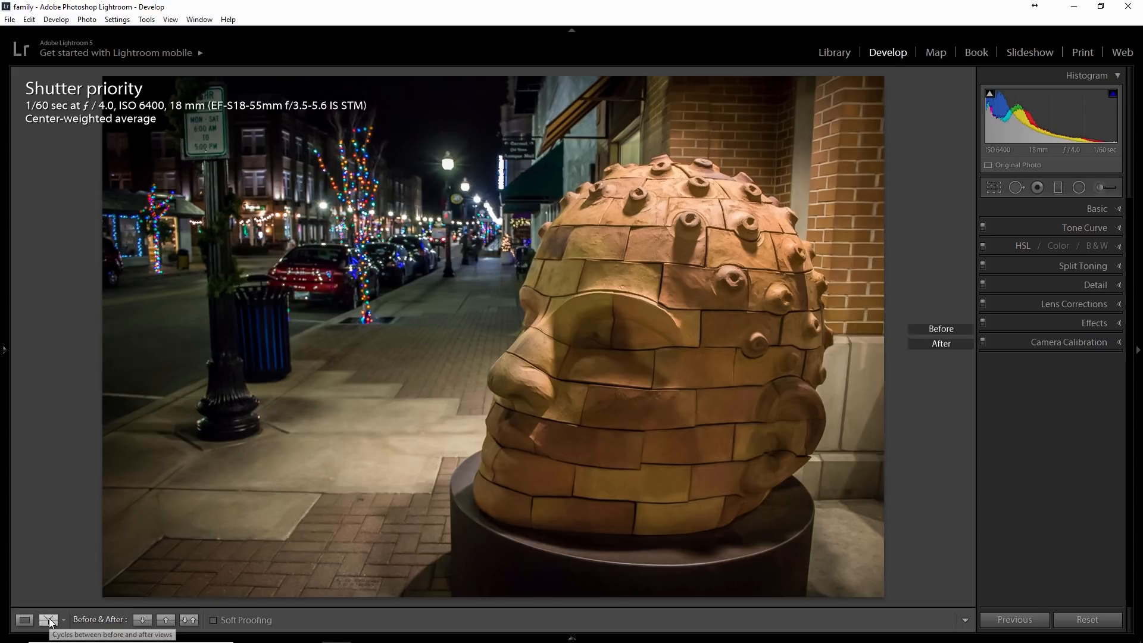
{"action": "left_click", "coordinate": [48, 620]}
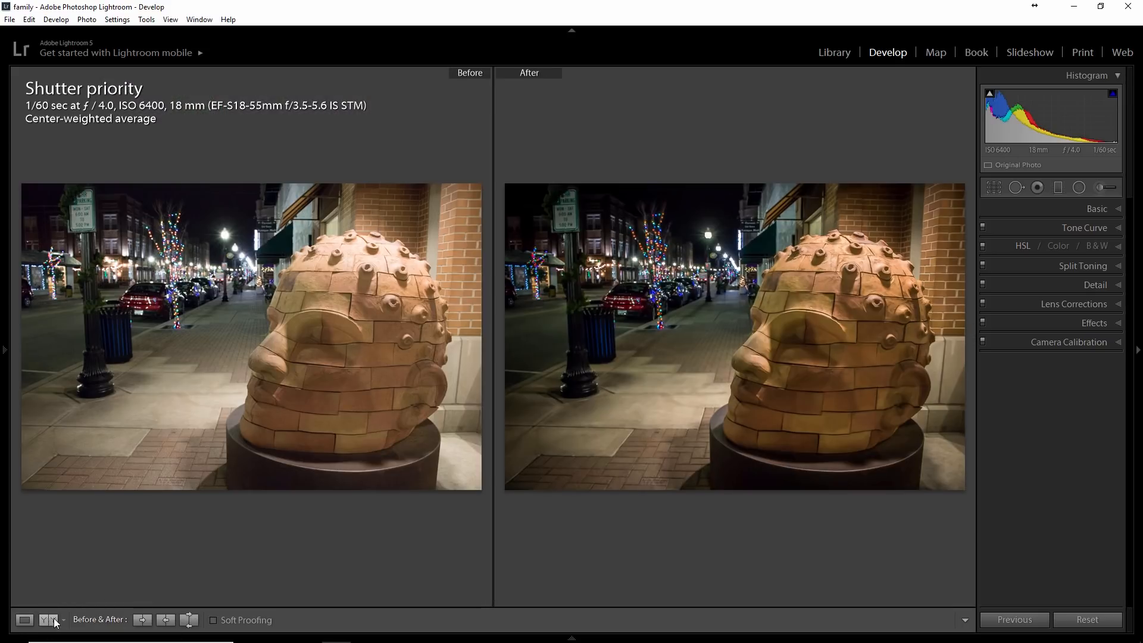